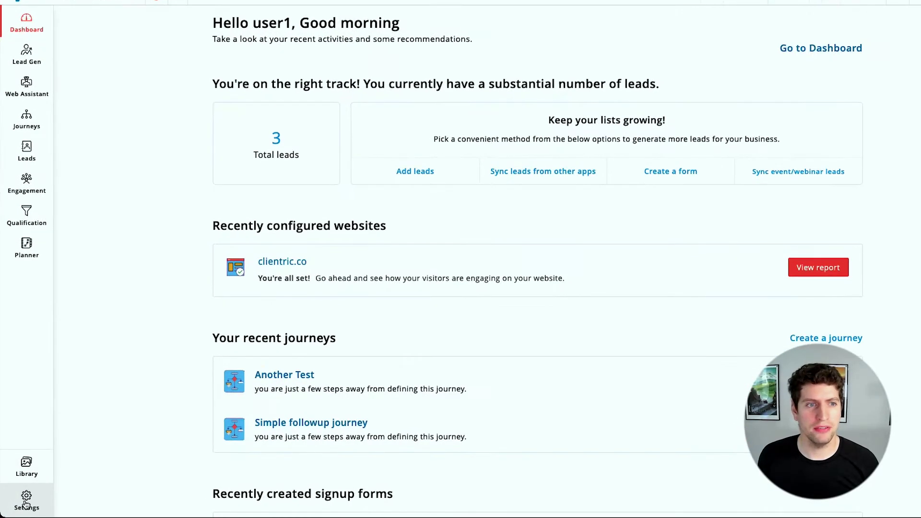
Step: Open the Settings overview from the left sidebar
click(26, 503)
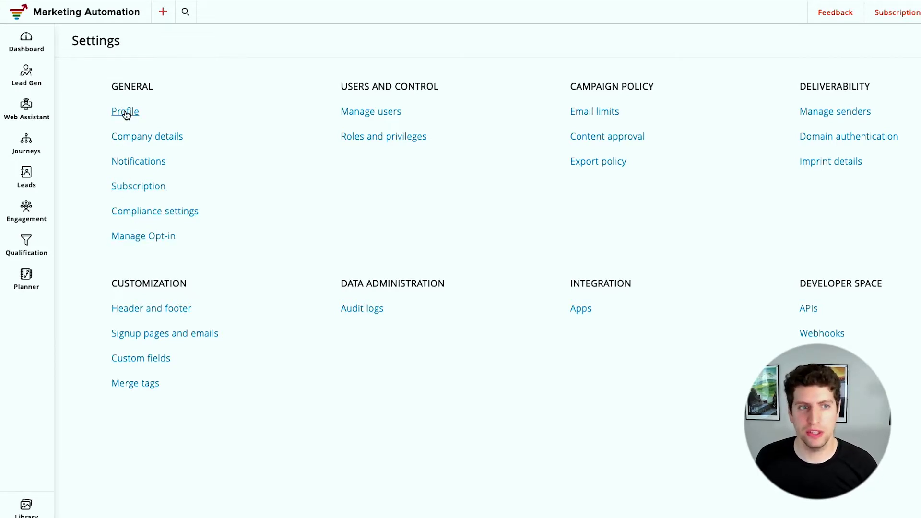
Step: Open the Profile edit form and review Region, City and Lead name format without changing them
click(126, 115)
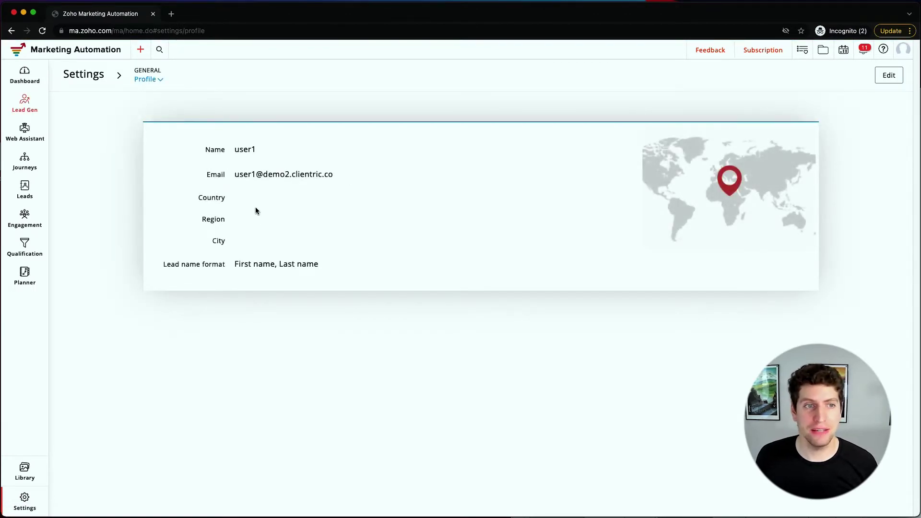
click(890, 75)
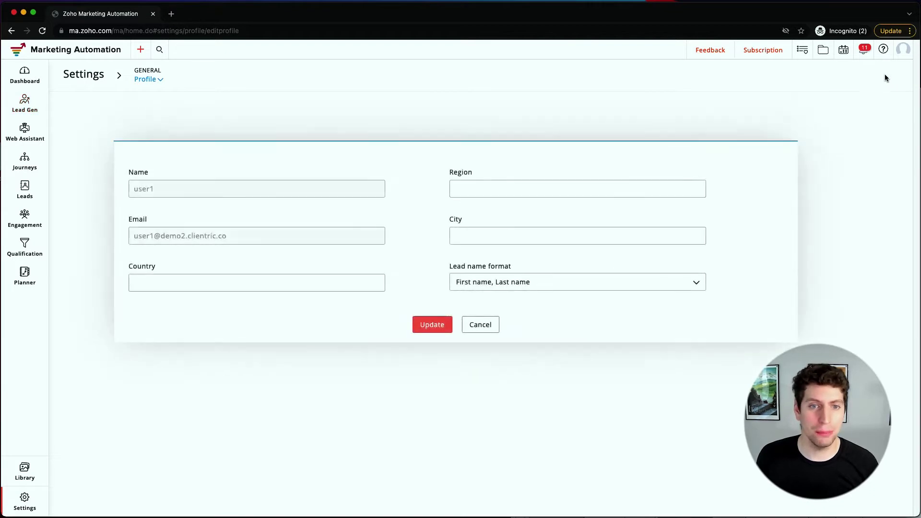
click(494, 189)
click(564, 232)
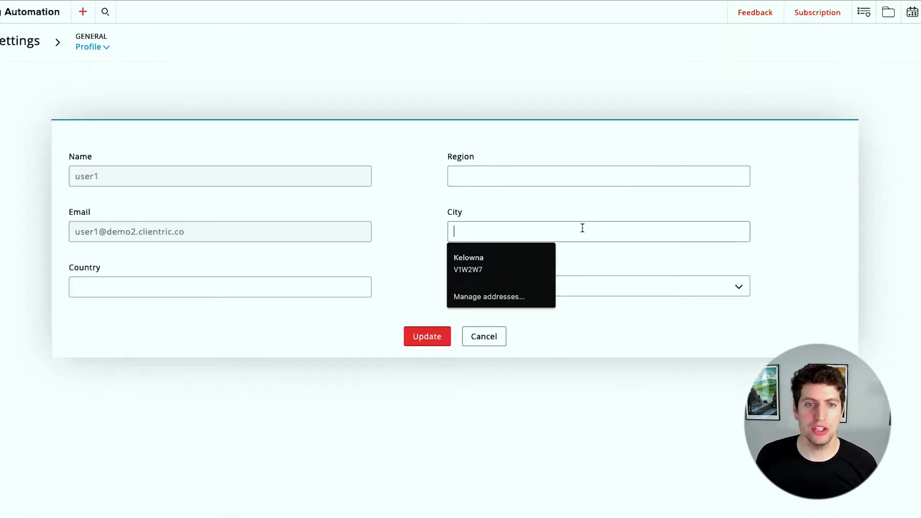
click(764, 271)
click(601, 292)
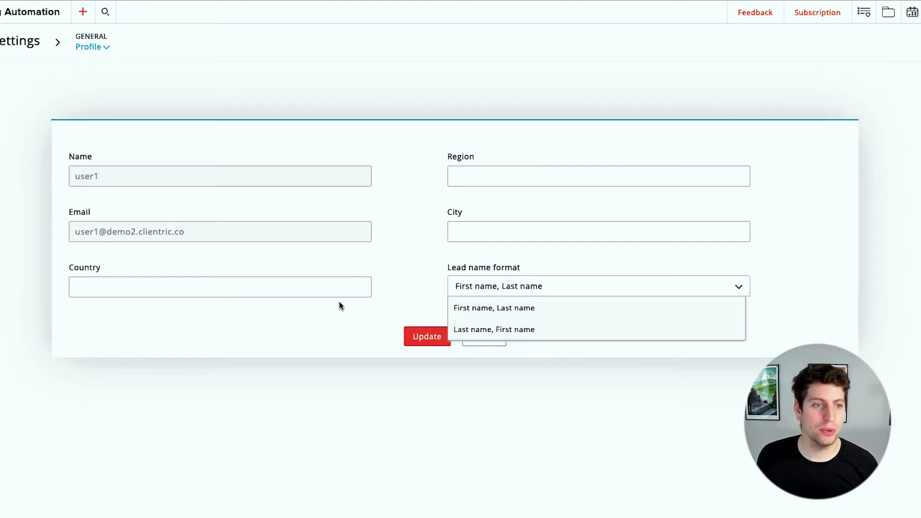
click(379, 366)
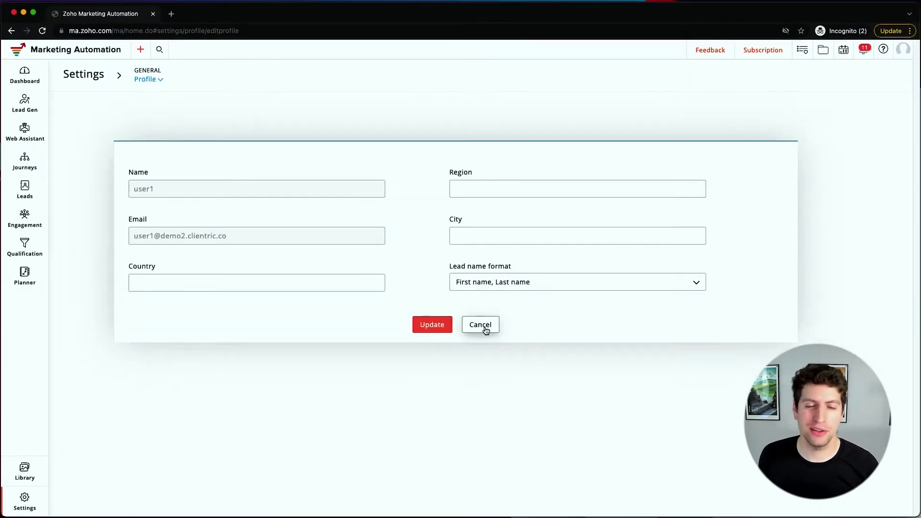
Step: Cancel the profile edit and switch to the Company details page
click(485, 330)
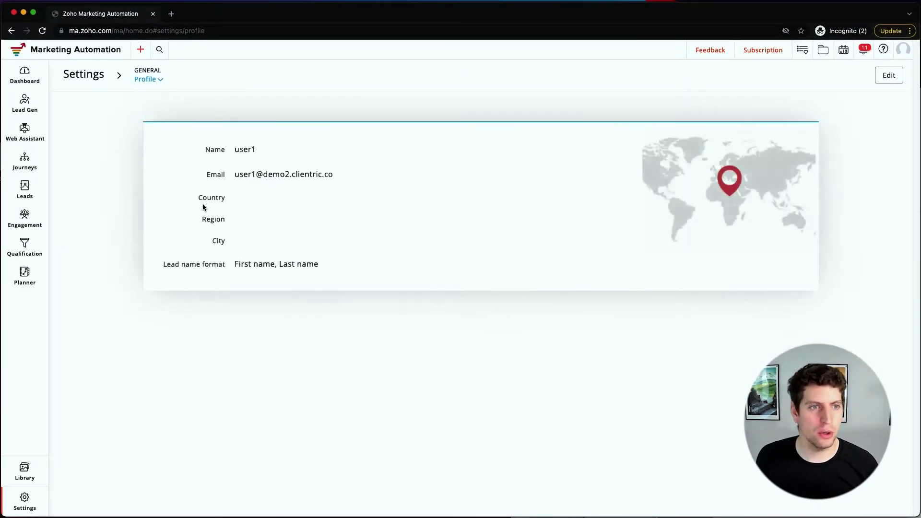
click(153, 80)
click(119, 79)
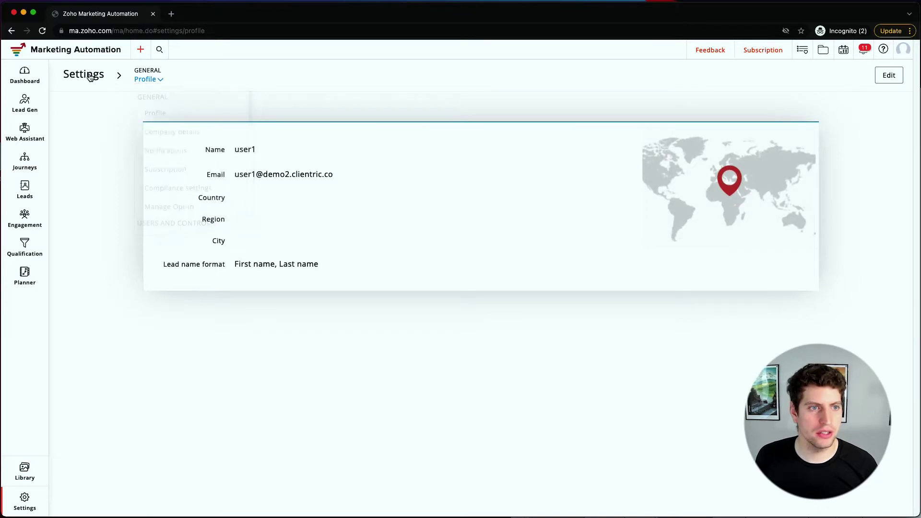
click(126, 157)
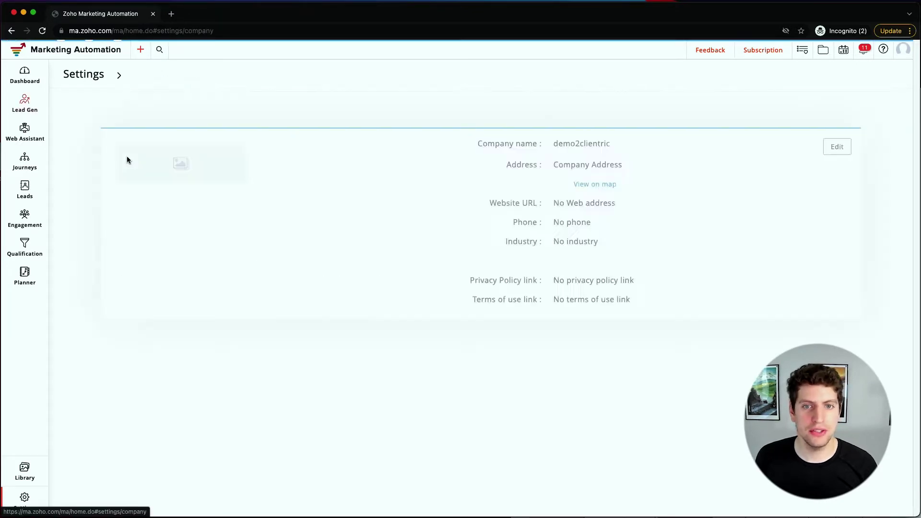
Step: Review the company Address, Website URL, Phone and Industry fields, then cancel without changes
click(837, 147)
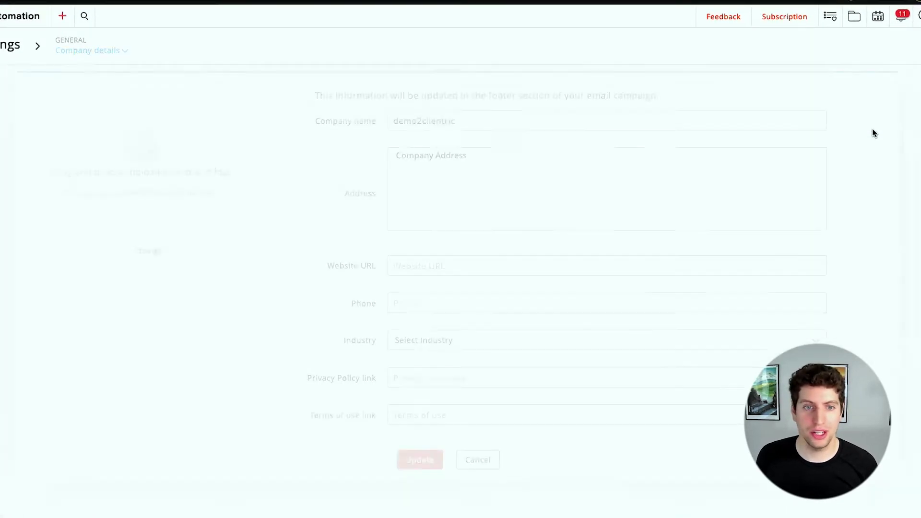
triple_click(402, 159)
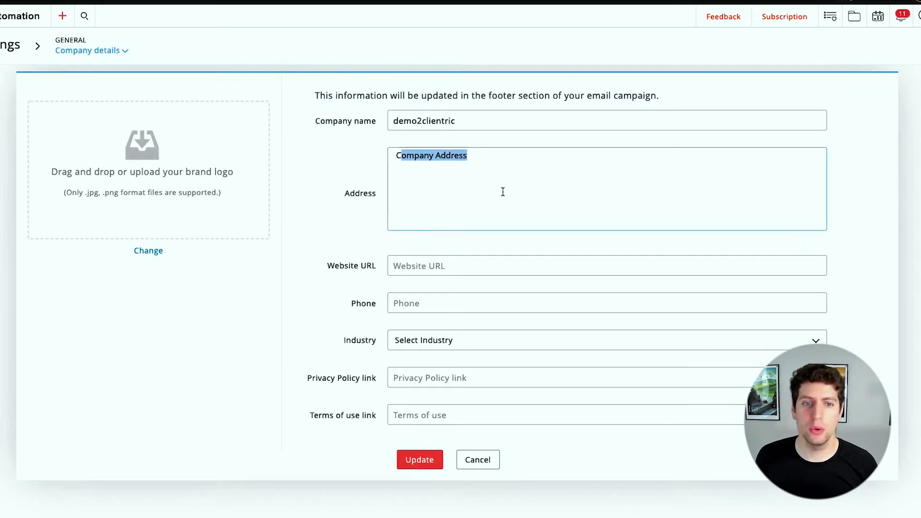
click(418, 265)
click(403, 298)
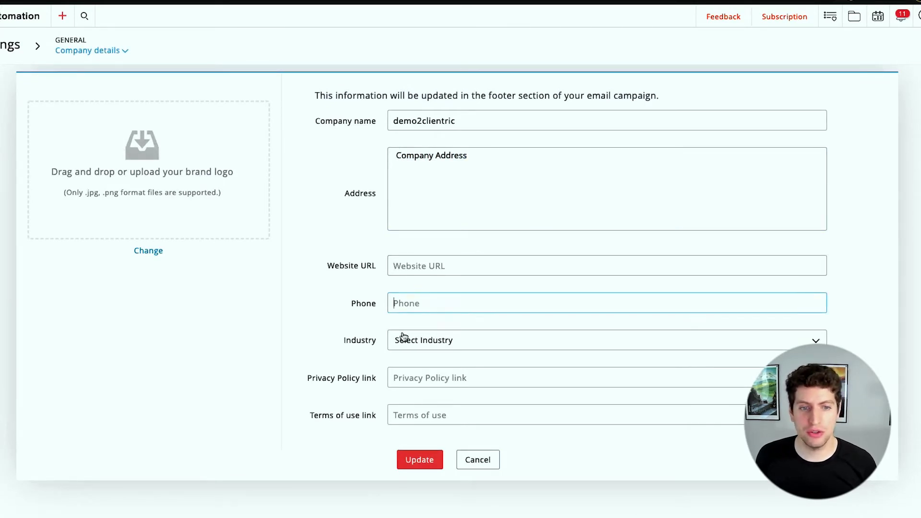
click(403, 336)
click(355, 393)
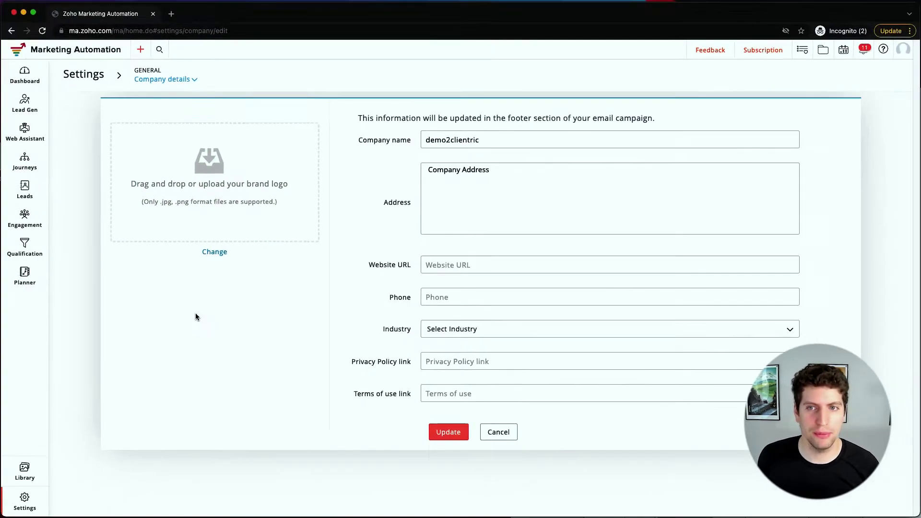
click(495, 433)
Step: Enable campaign report emails sent 'Once in two' days, then view the Mailing lists notifications
click(83, 75)
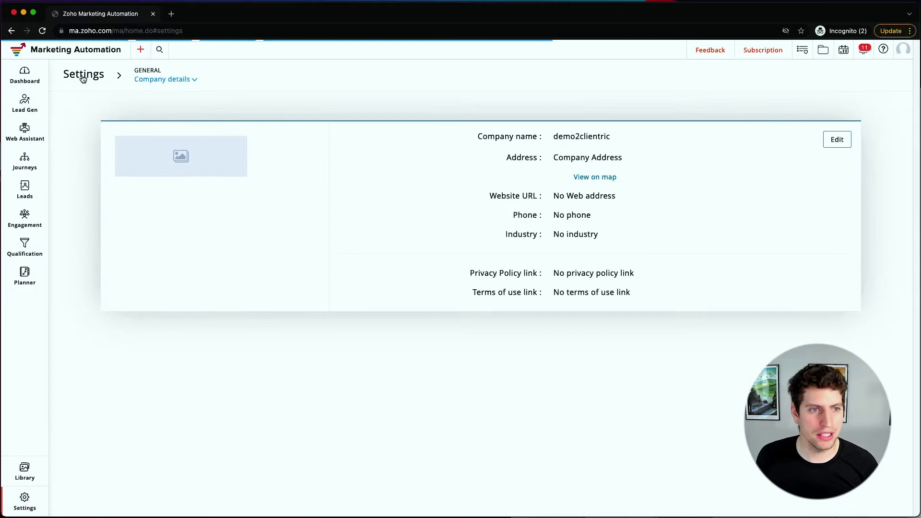
click(115, 176)
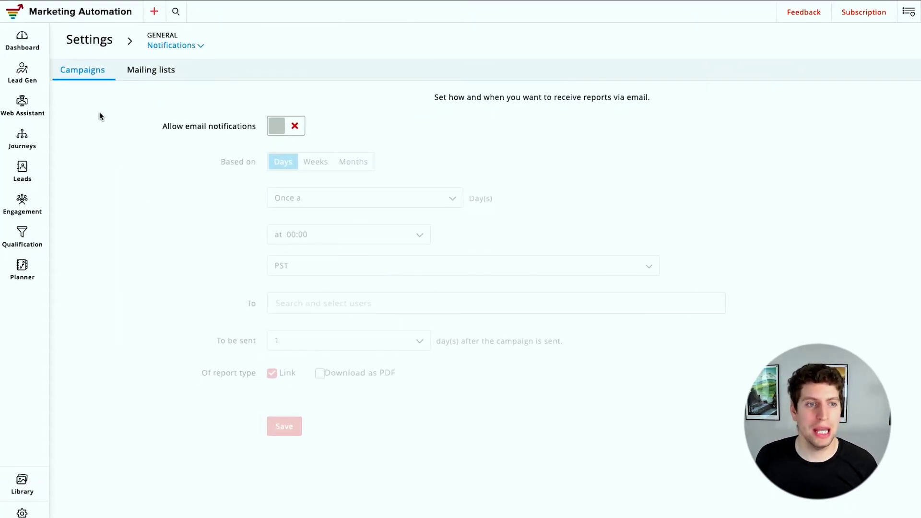
click(277, 129)
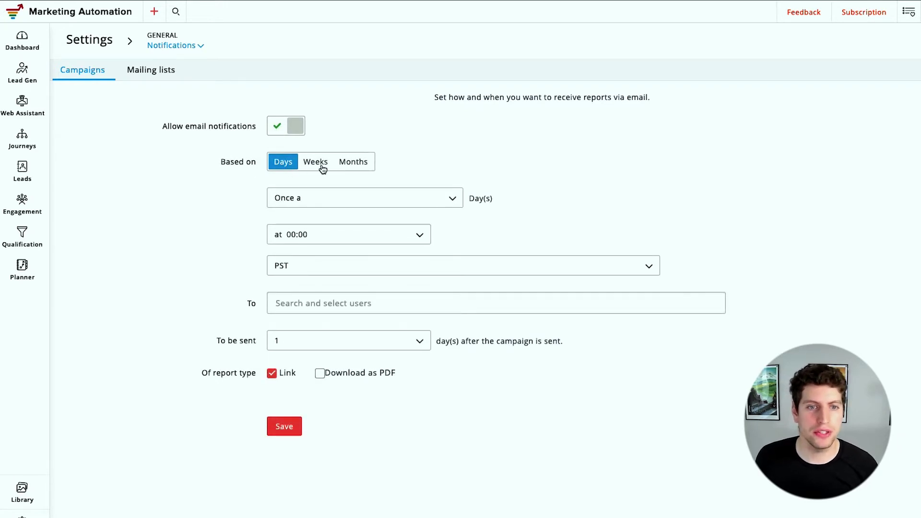
click(345, 202)
click(288, 239)
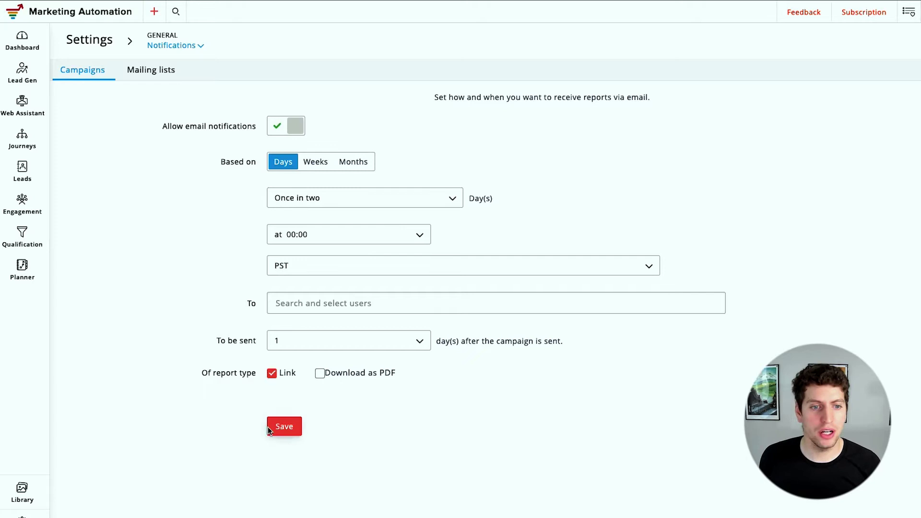
click(148, 77)
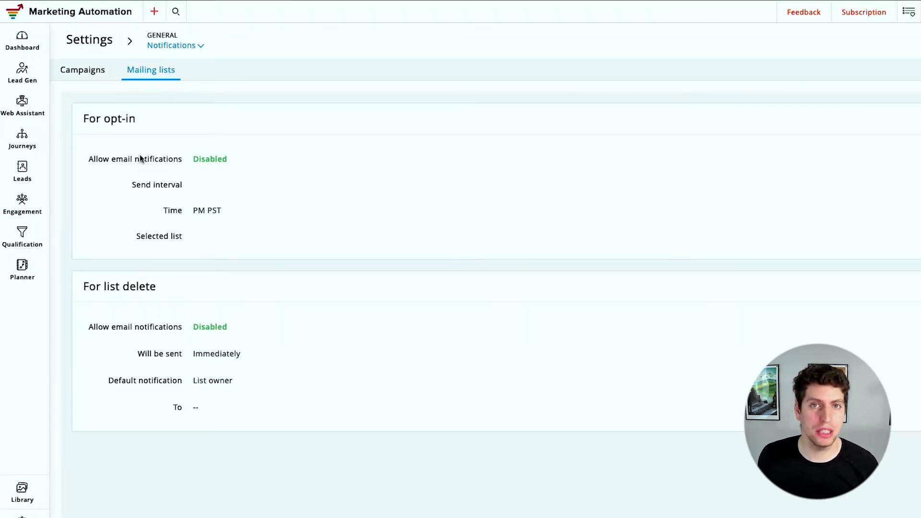
click(99, 43)
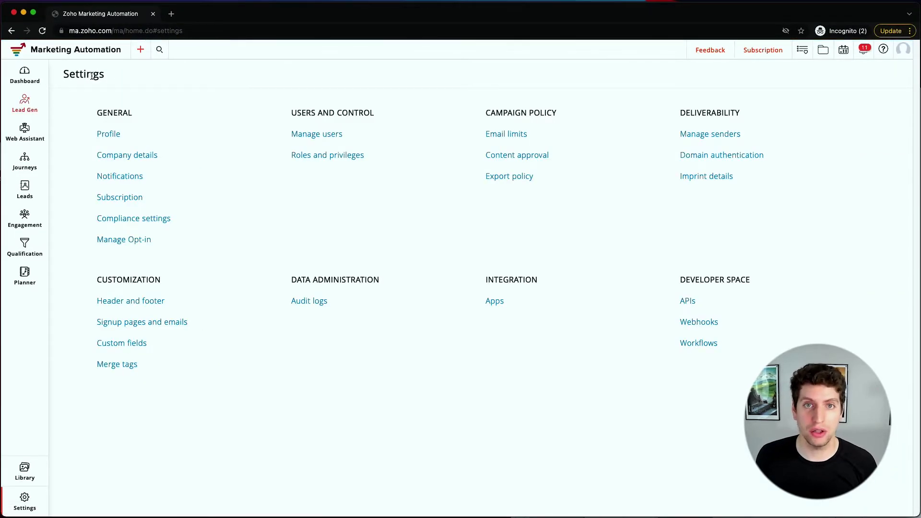
click(113, 202)
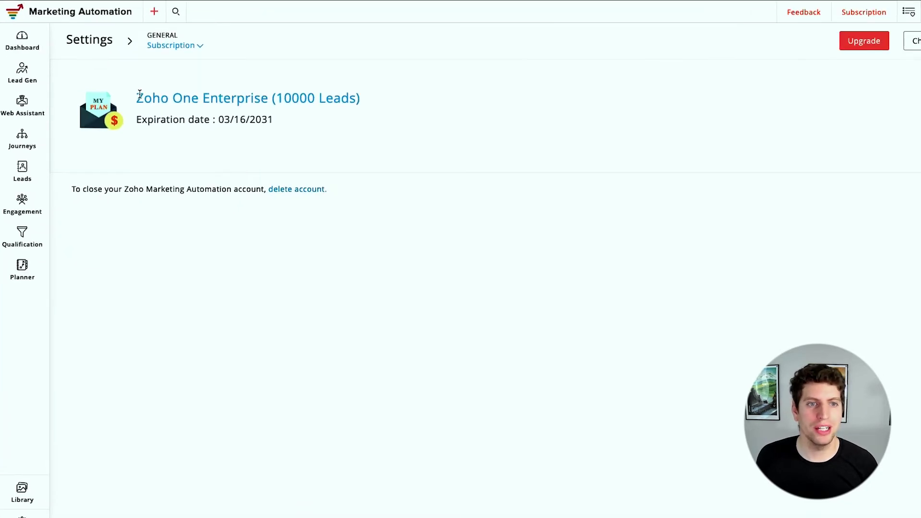
drag(144, 96, 350, 98)
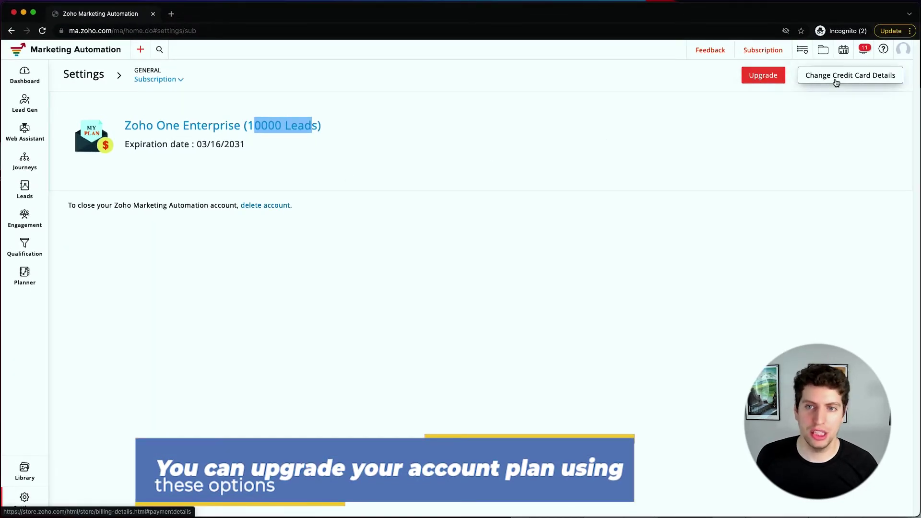
click(842, 77)
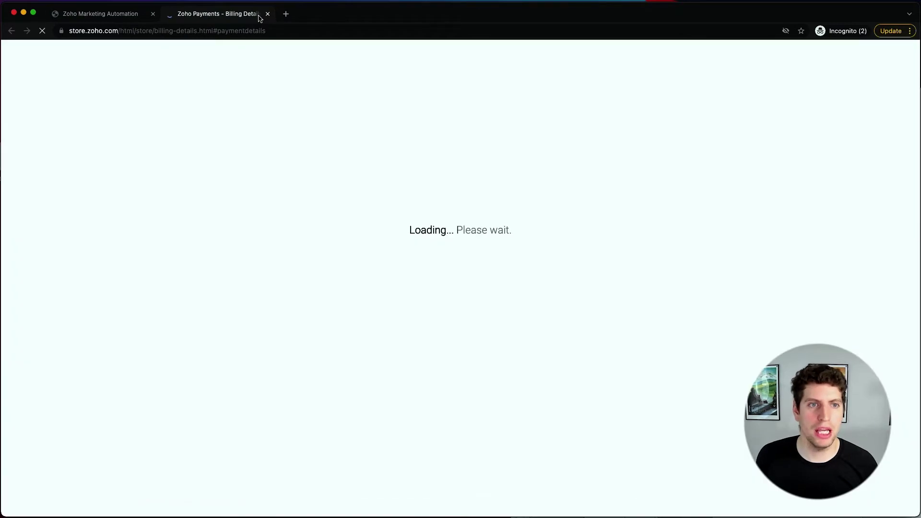
click(268, 13)
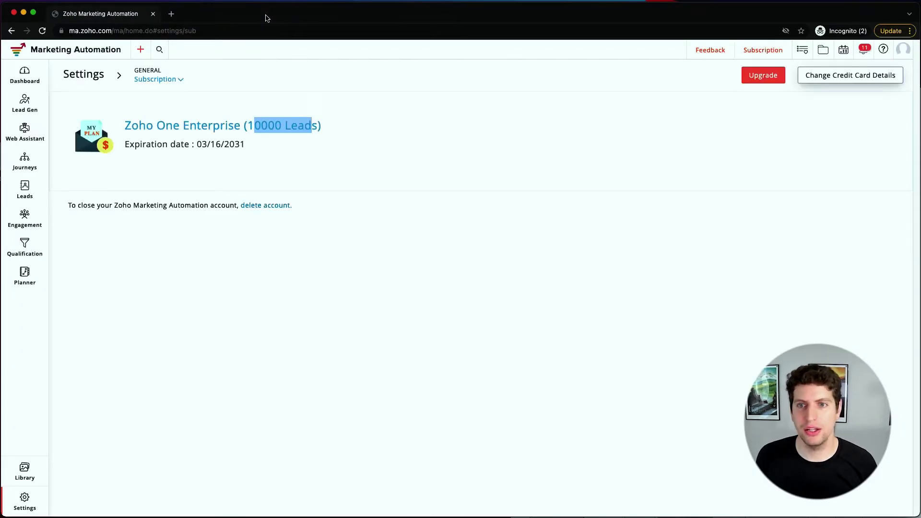
click(765, 75)
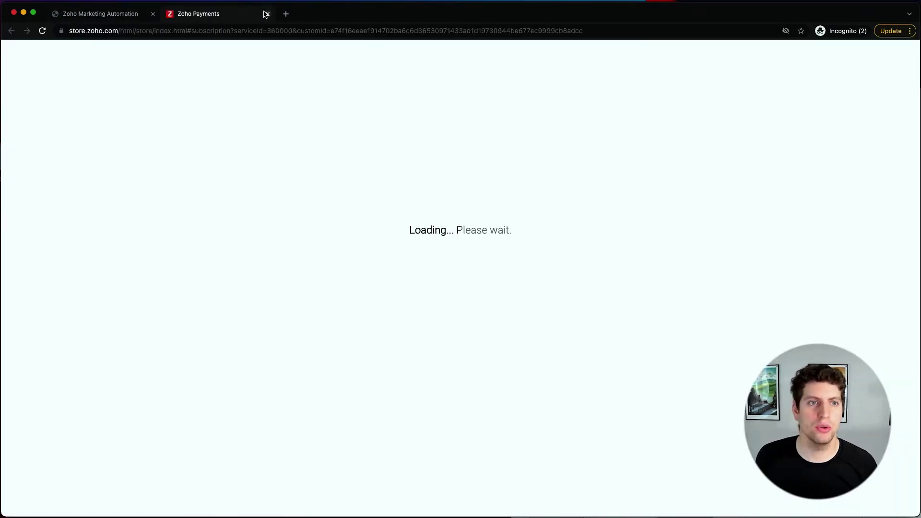
click(266, 14)
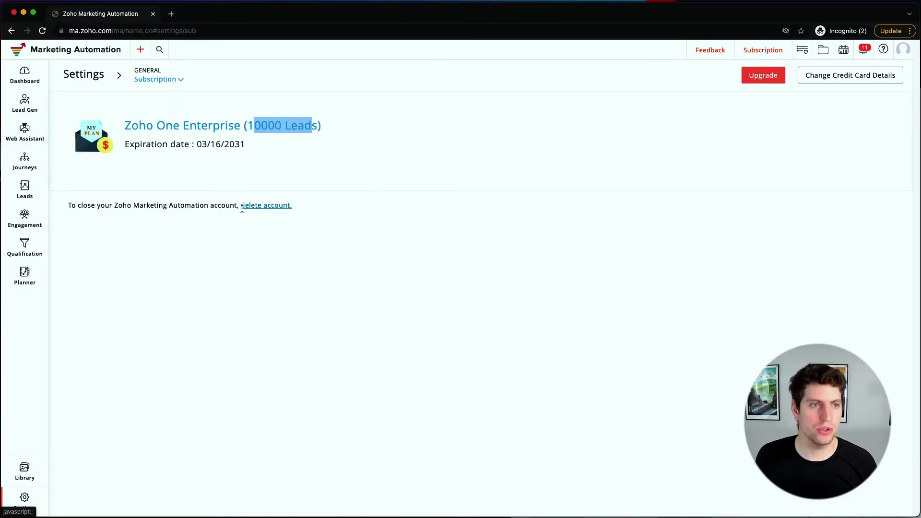
Step: Open Compliance settings and compare the Manage GDPR and HIPAA Compliance tabs, leaving HIPAA off
click(86, 74)
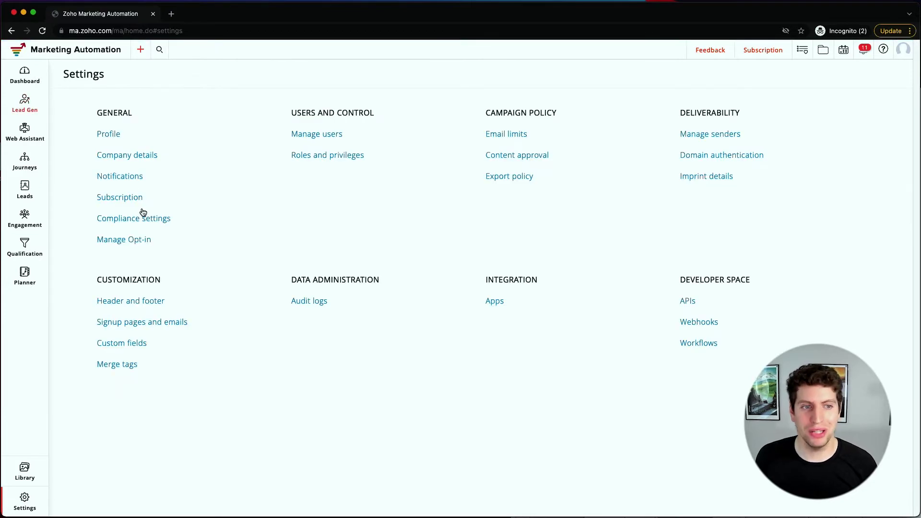
click(146, 223)
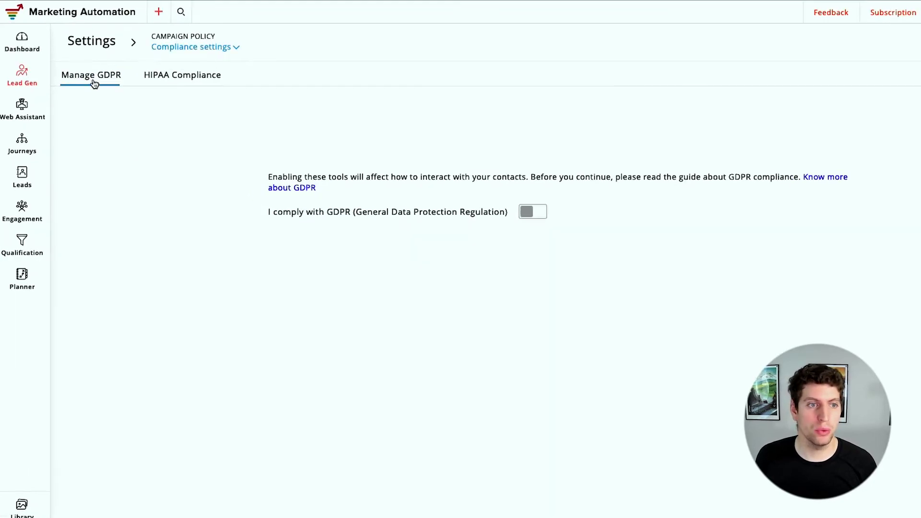
click(188, 81)
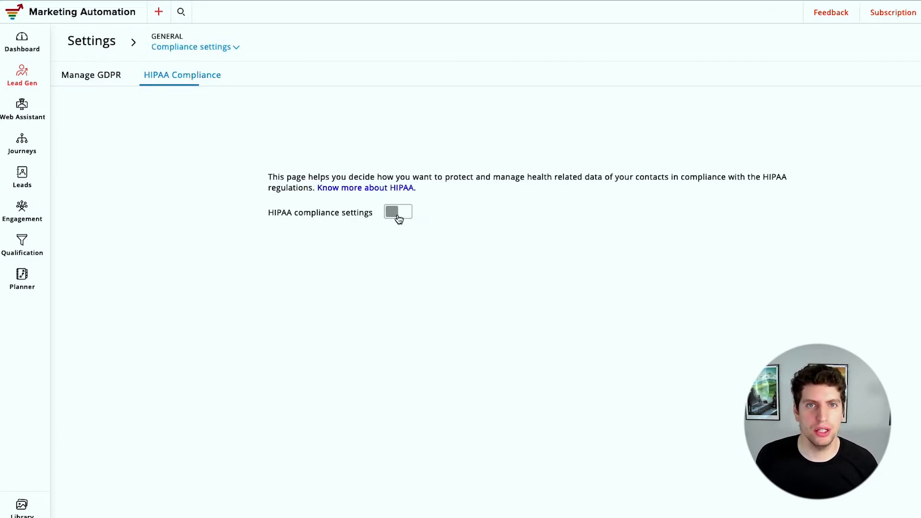
right_click(92, 79)
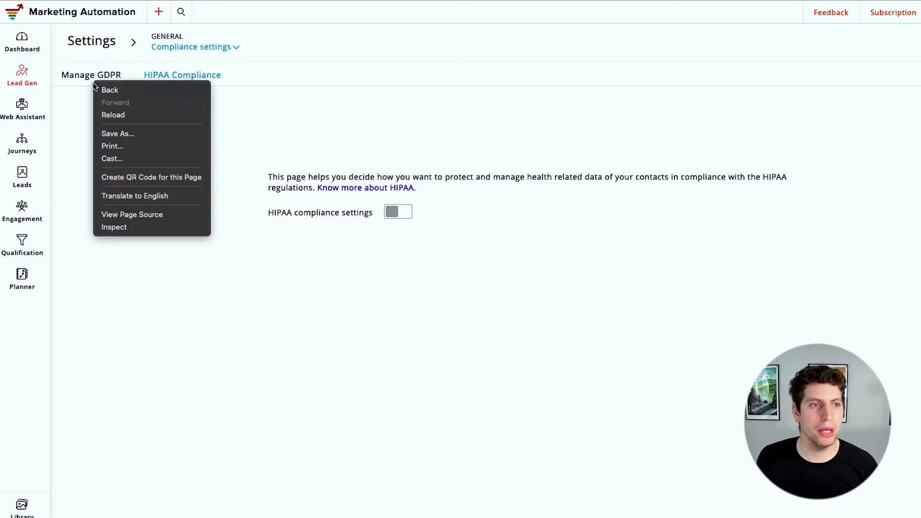
key(Escape)
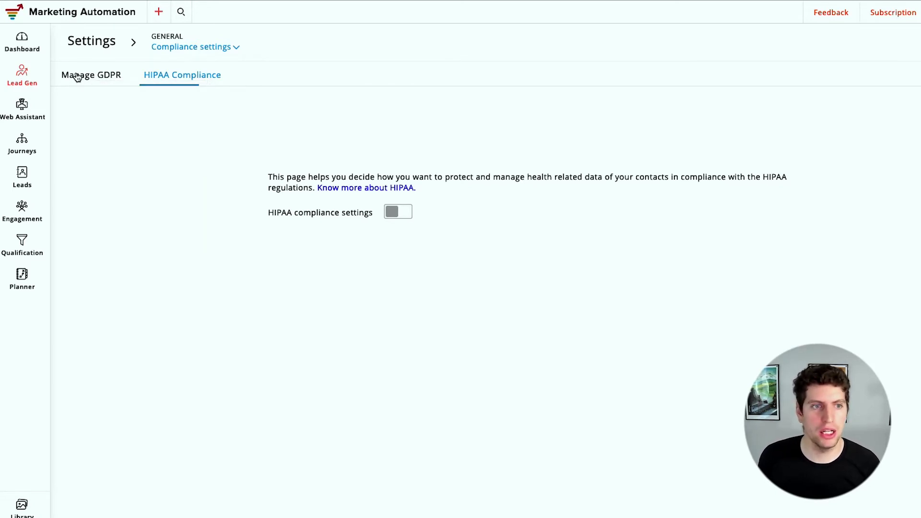
click(83, 82)
click(181, 82)
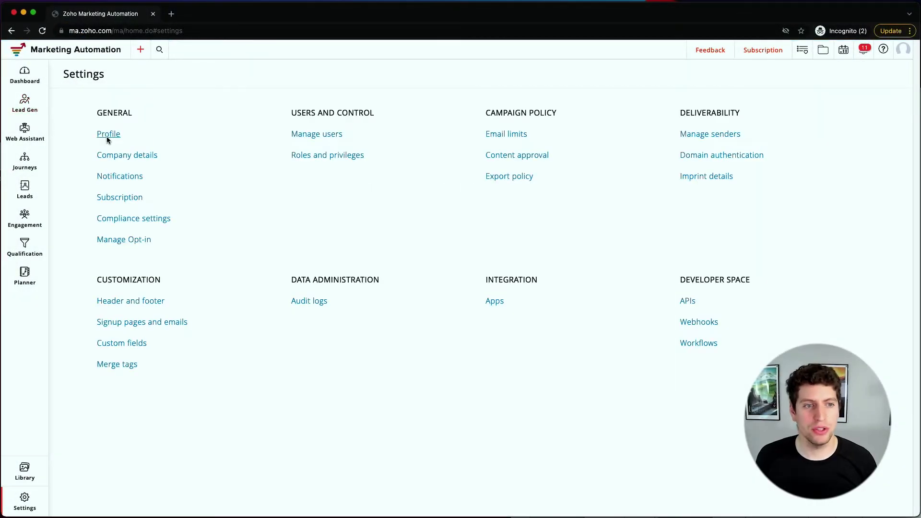
Step: Open Manage Opt-in and toggle Enable Double opt-in off and back on, leaving it enabled
click(131, 243)
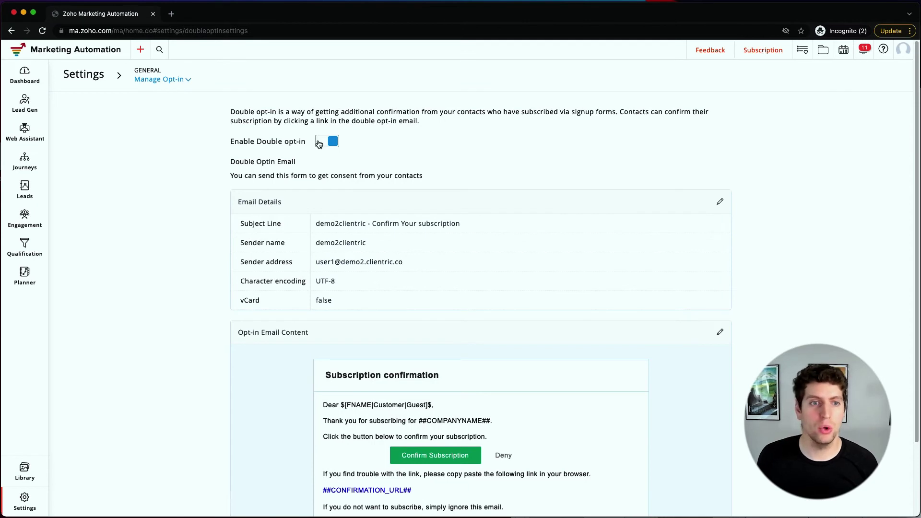
click(319, 142)
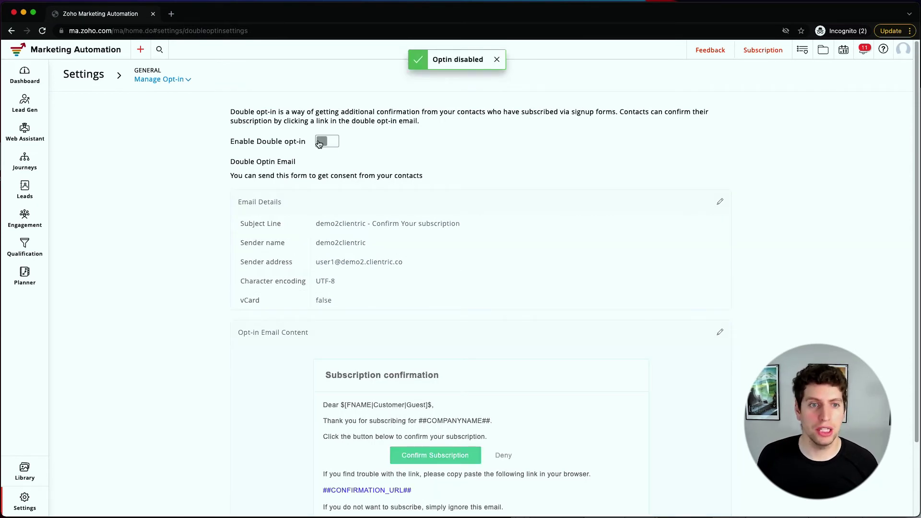
click(320, 144)
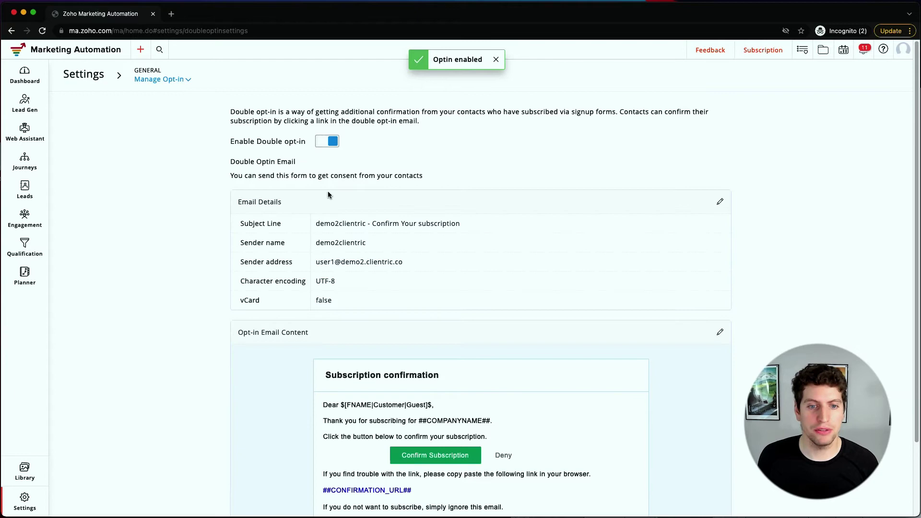
scroll(328, 194, down, 2)
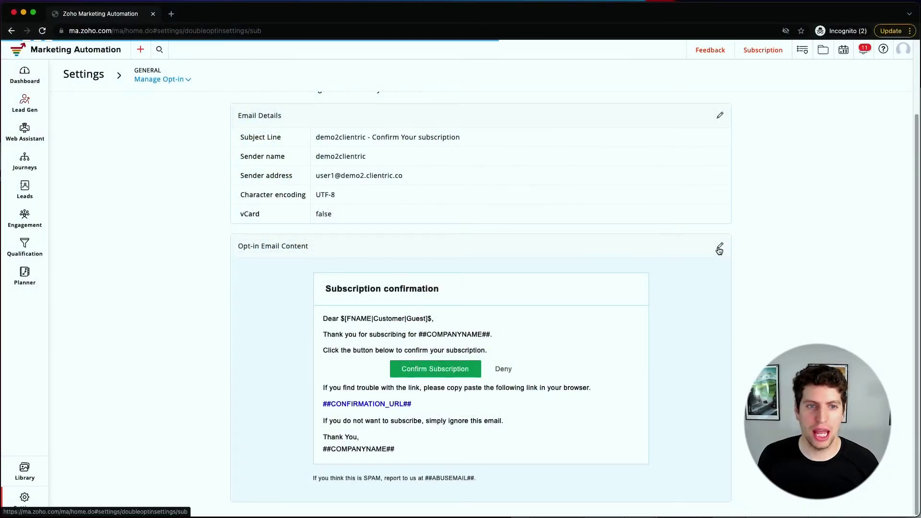
click(719, 249)
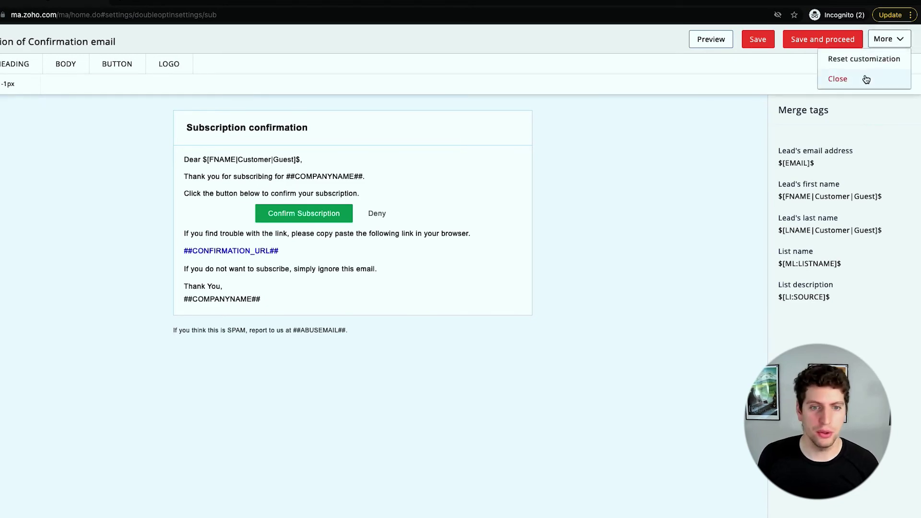
click(866, 79)
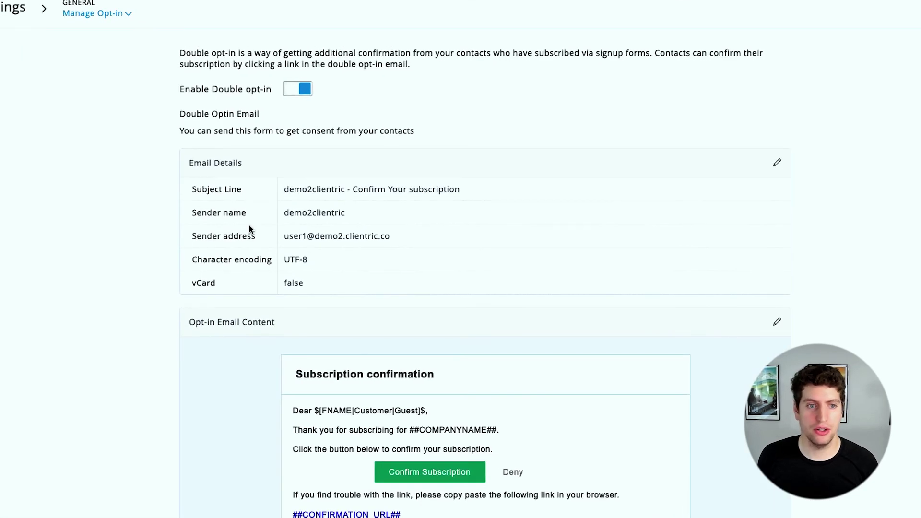
scroll(251, 236, down, 3)
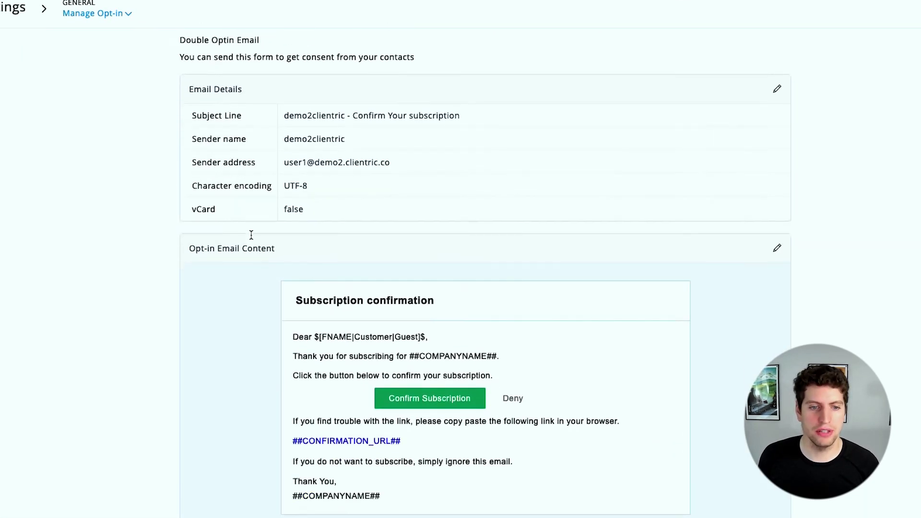
scroll(251, 235, up, 3)
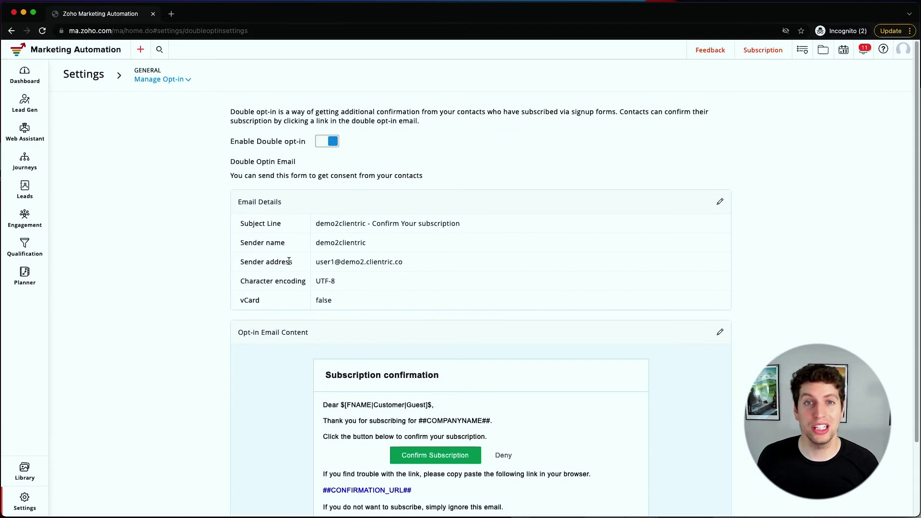